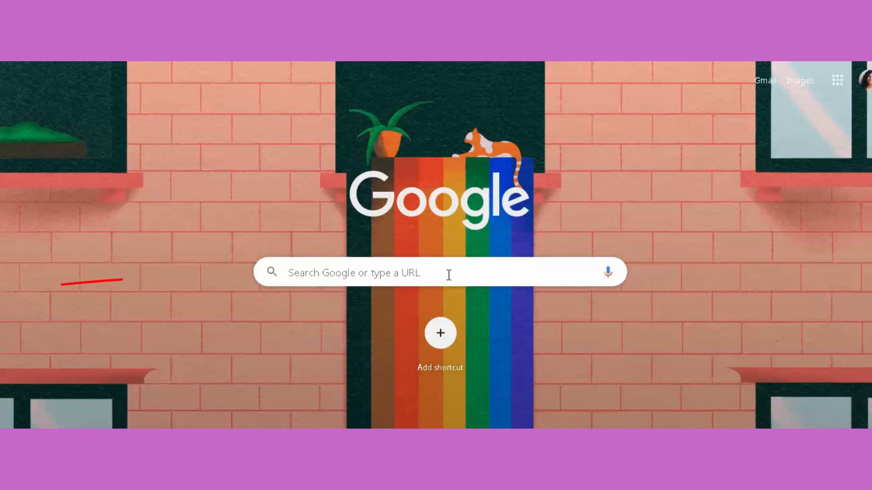
Step: Search Google for "google classroom" and launch Google Classroom from the Google apps list
click(442, 273)
click(435, 297)
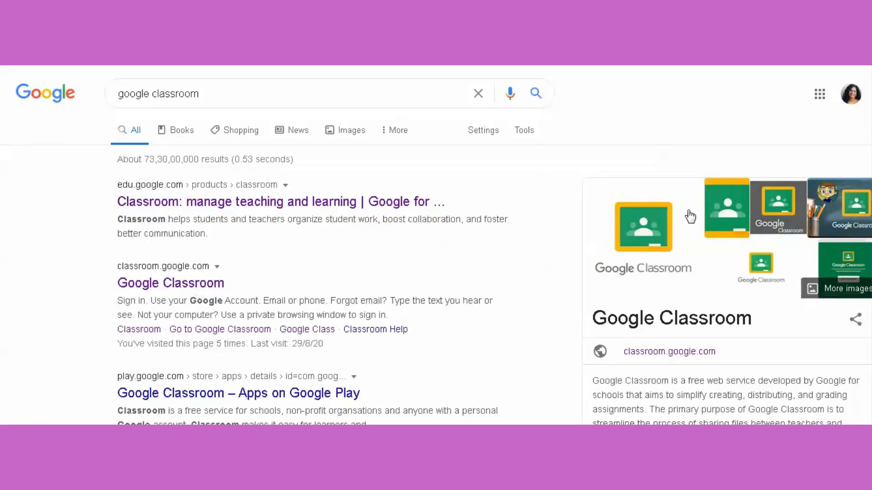
click(818, 94)
scroll(749, 295, down, 3)
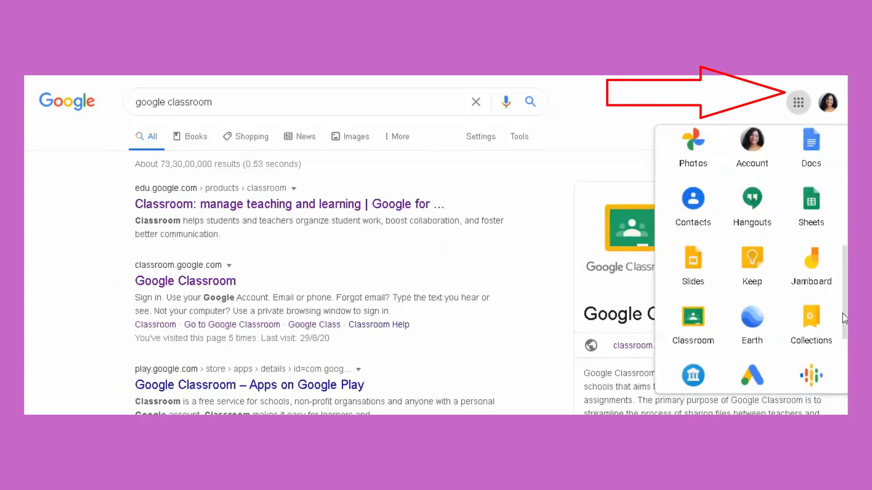
click(694, 329)
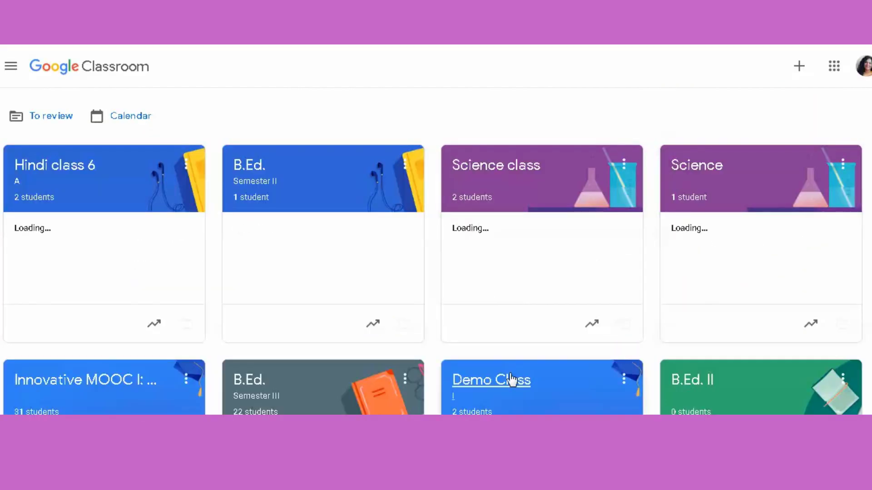
Step: Open the Demo Class course and go to its Classwork page
click(503, 391)
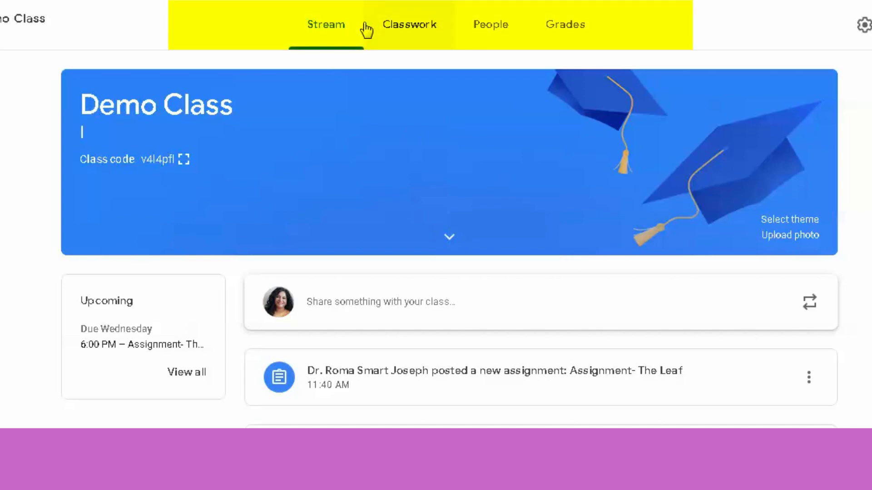
click(408, 24)
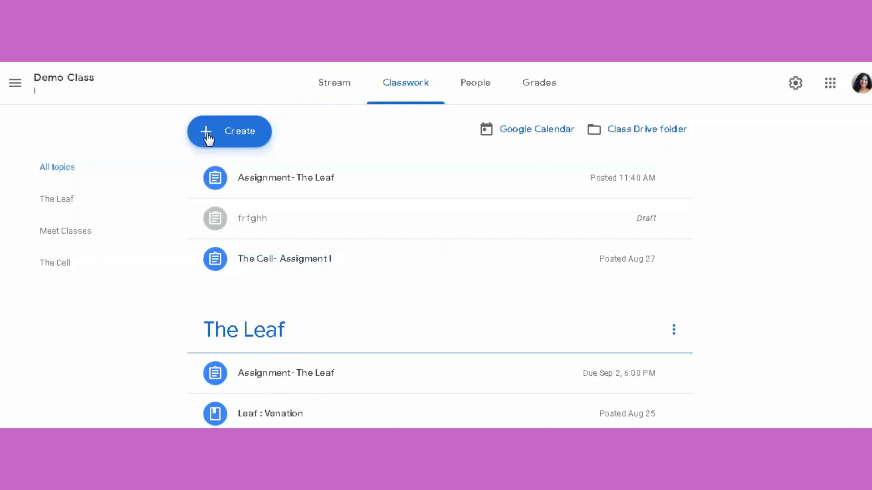
click(207, 134)
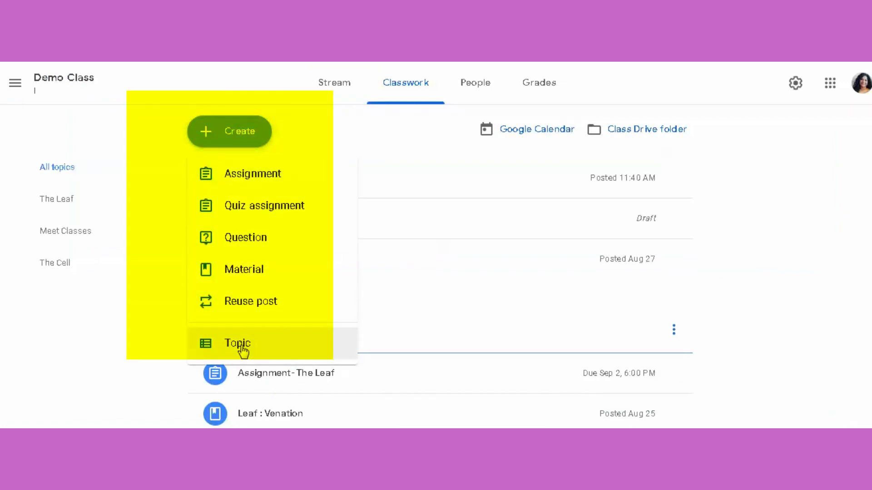
click(243, 346)
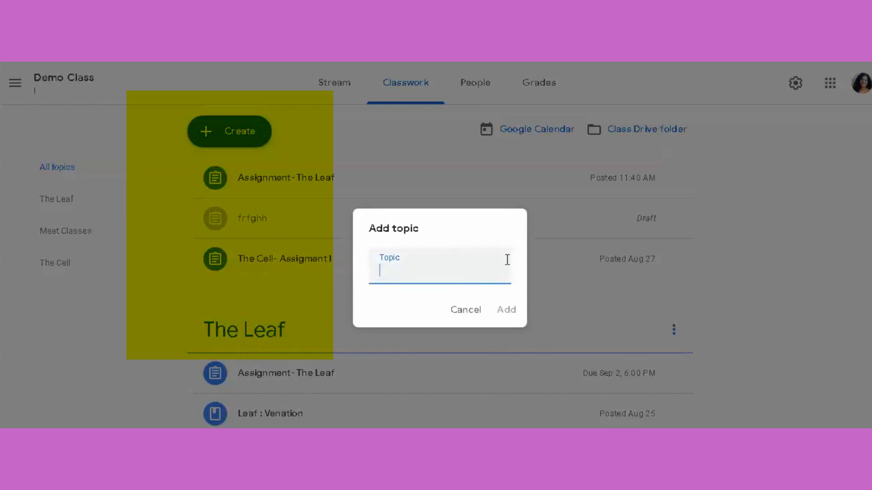
click(466, 315)
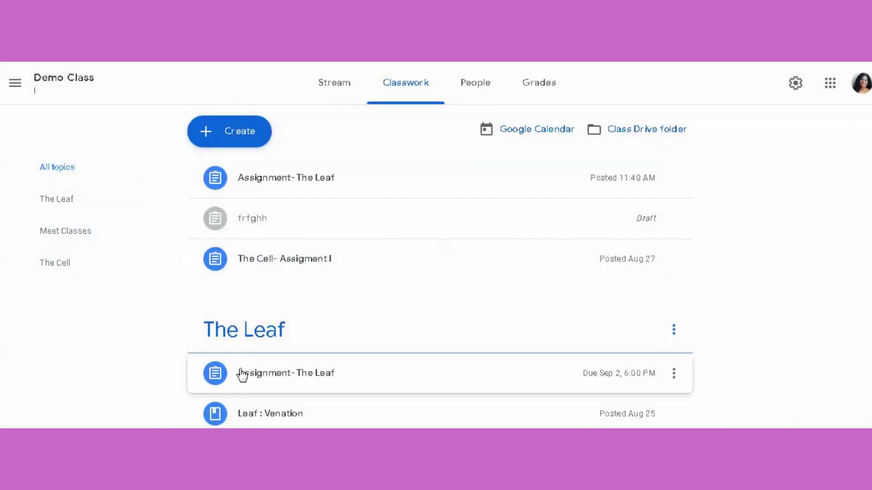
Step: Examine the kinds of classwork that can be created, the posted cell assignment's details and the items under The Leaf topic
click(209, 133)
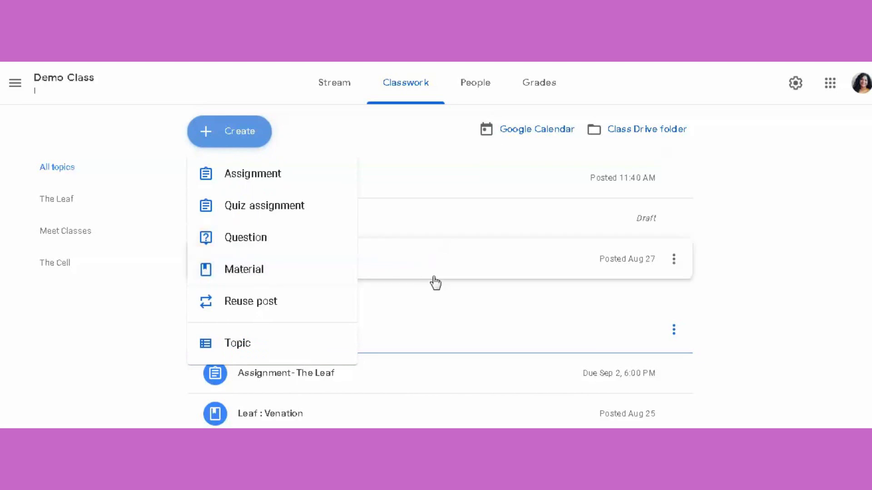
click(435, 282)
click(434, 278)
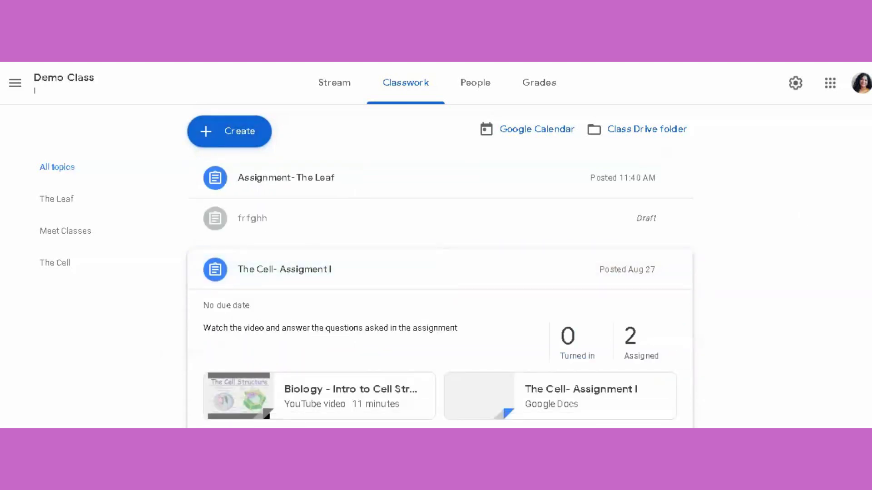
scroll(440, 268, down, 8)
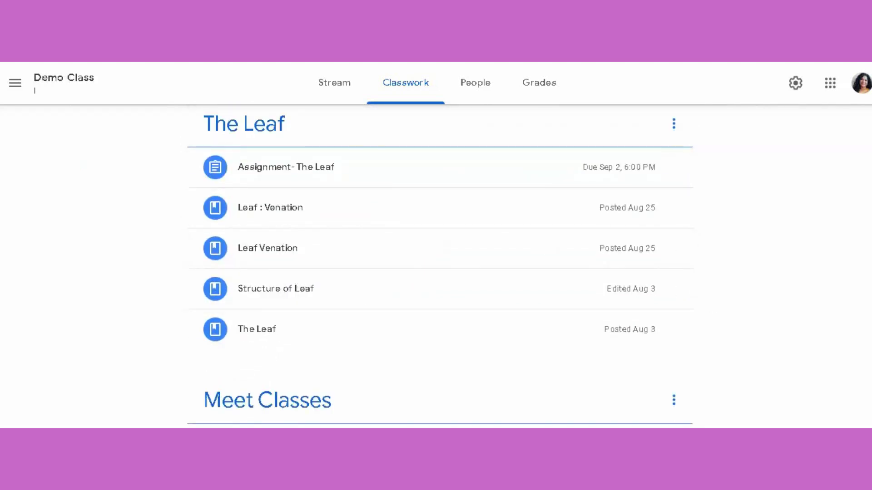
scroll(204, 137, up, 10)
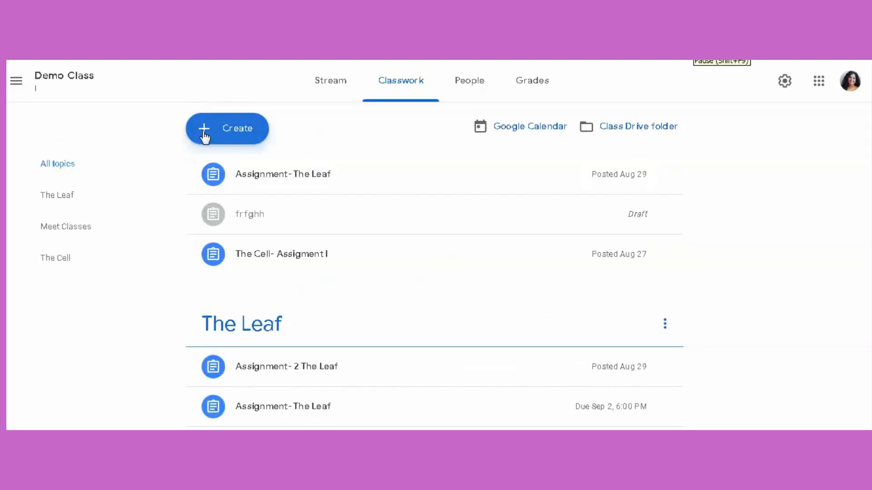
Step: Create an assignment titled "The Leaf: Assignment No. 2" with the instructions "Follow the instructions"
click(204, 132)
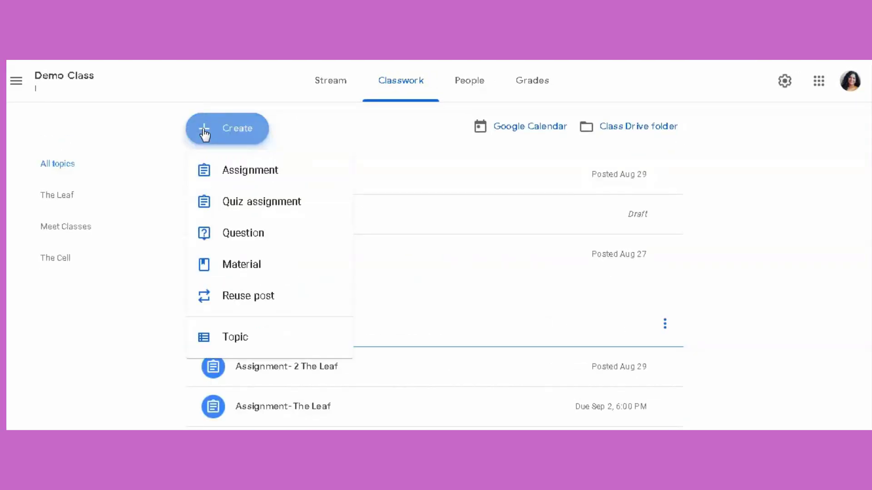
click(253, 172)
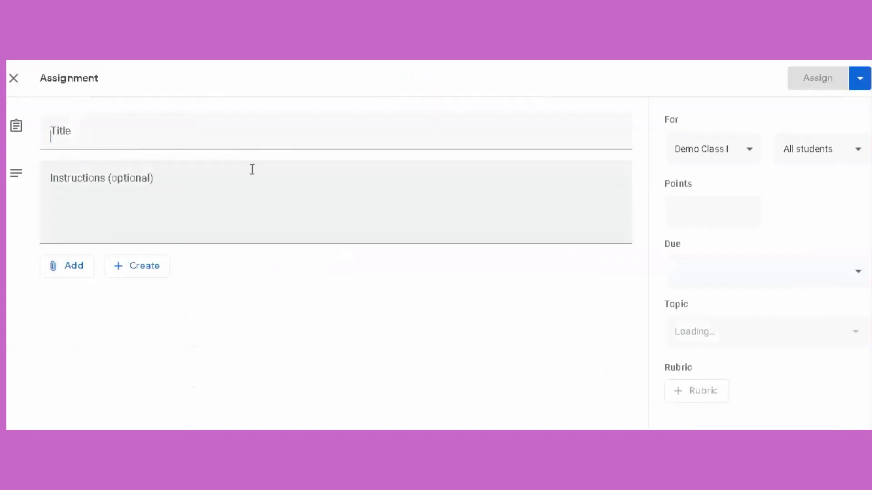
text(The Leaf)
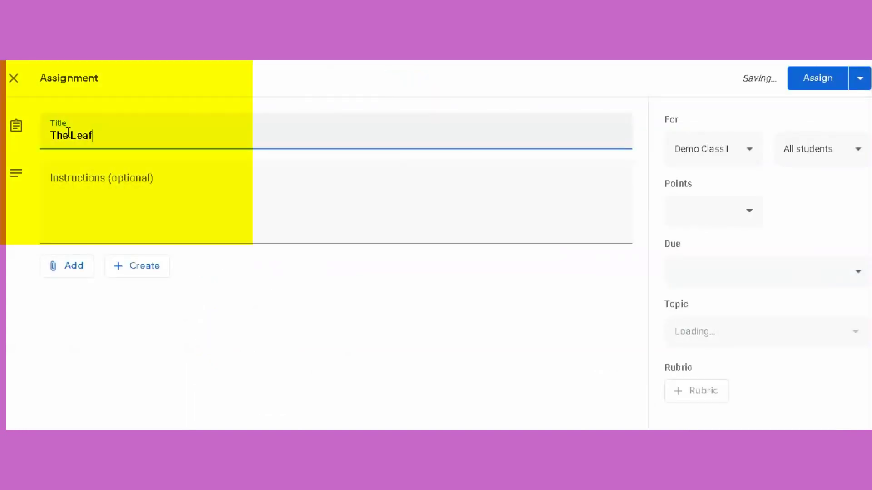
text(: Assignment No. 2)
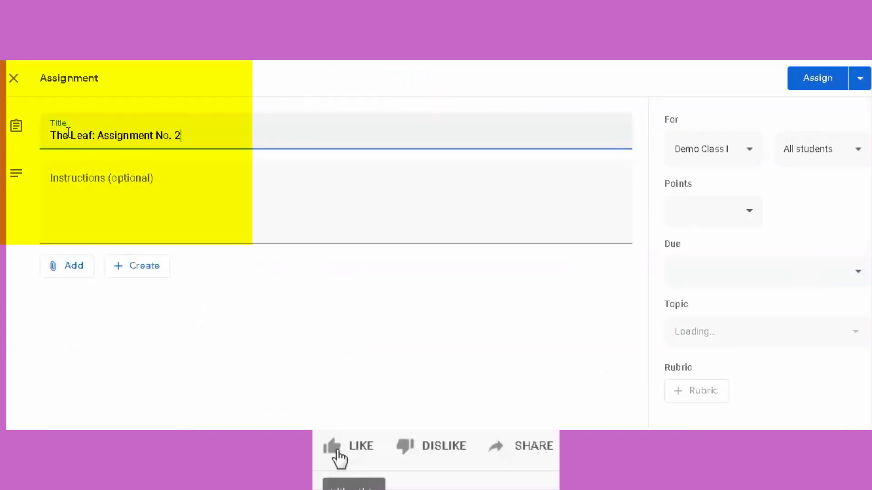
click(83, 194)
text(Follow the instructions)
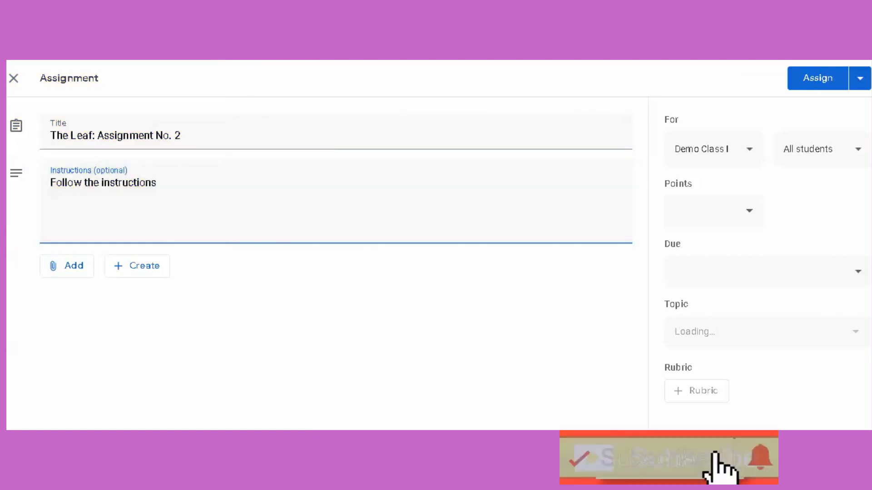
Step: Attach the "Assignment- The Leaf" presentation from Google Drive and set it to make a copy for each student
click(52, 267)
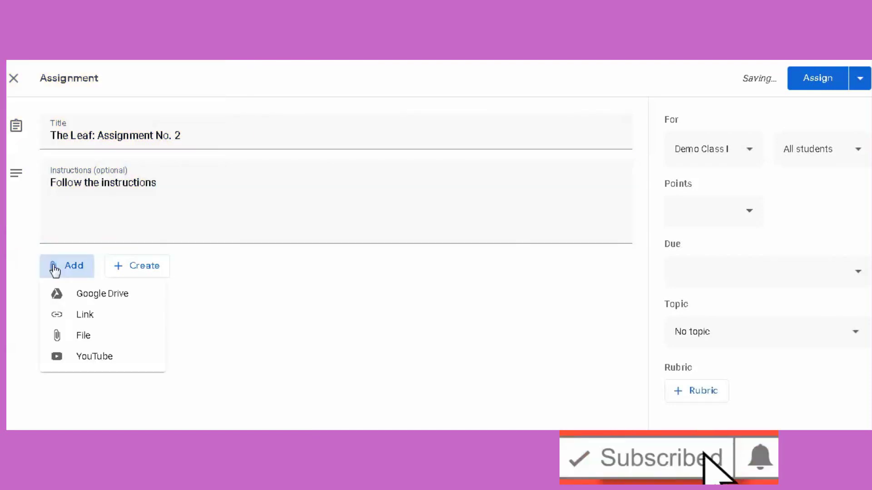
click(86, 295)
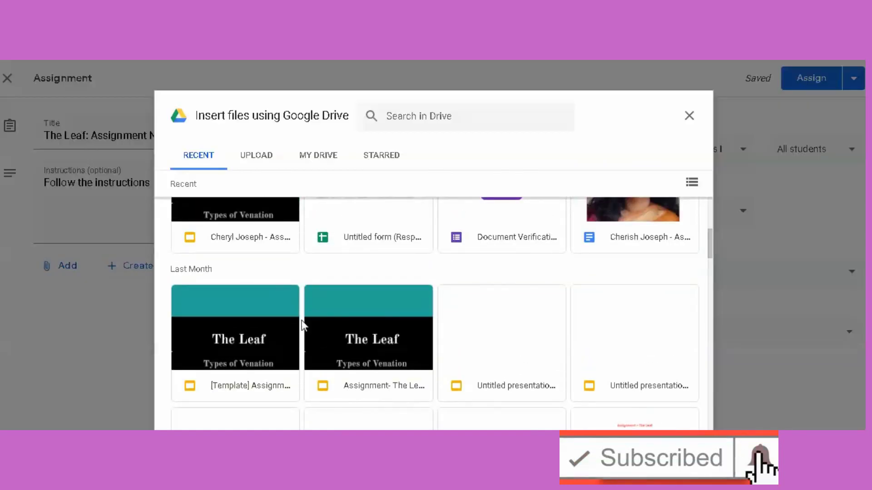
click(325, 328)
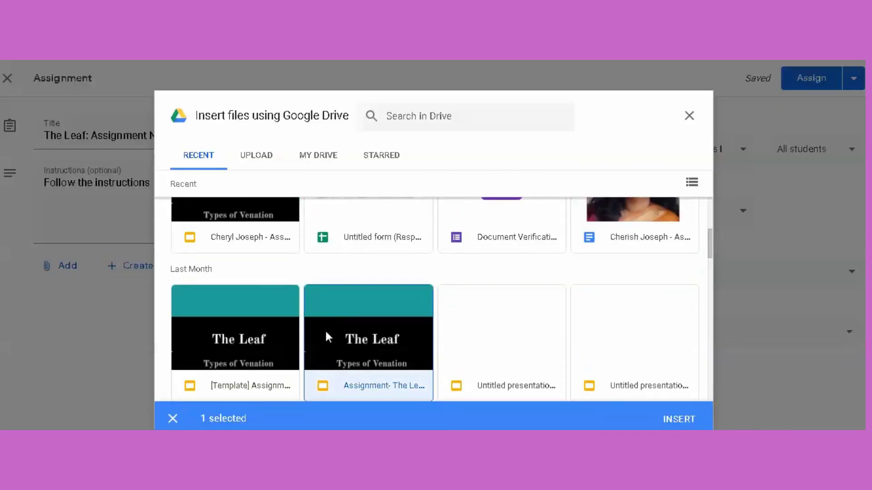
click(664, 420)
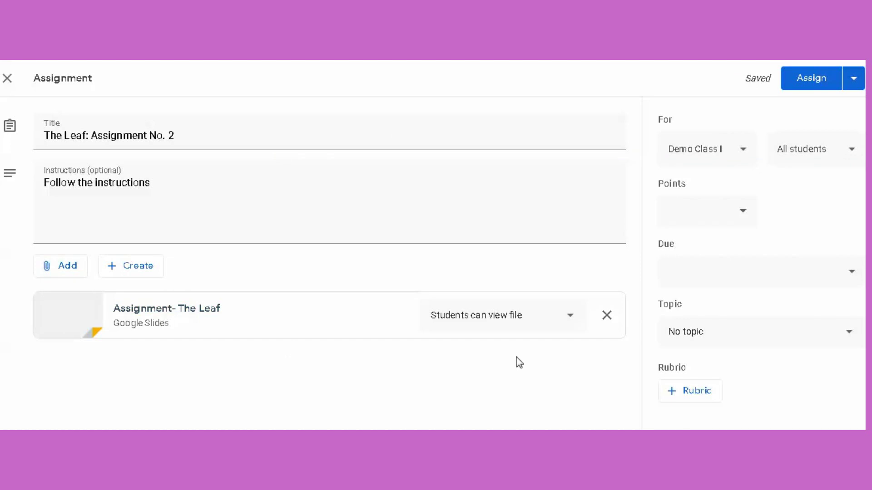
click(571, 322)
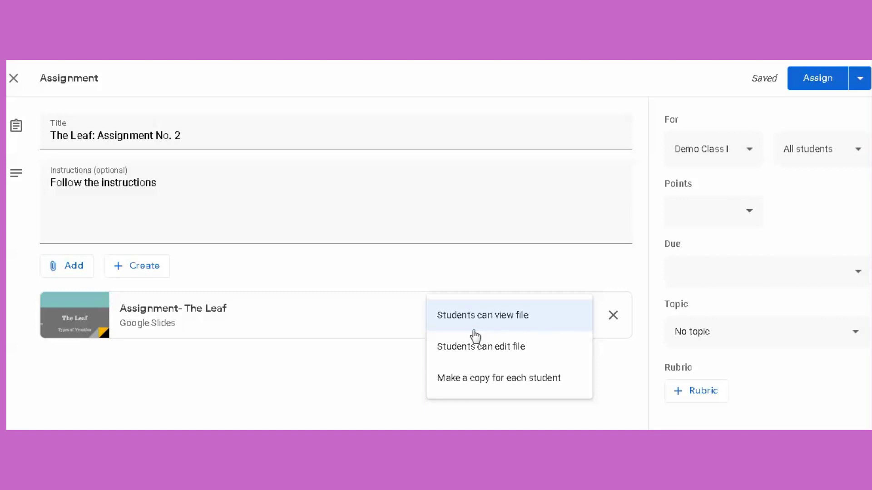
click(475, 379)
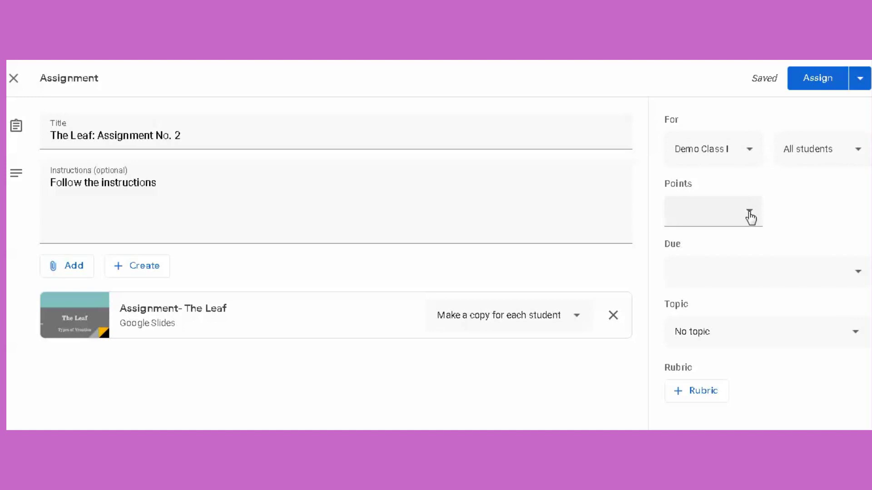
Step: Set the assignment's points to 10 and its topic to The Leaf, and assign it to the class
click(710, 215)
click(861, 274)
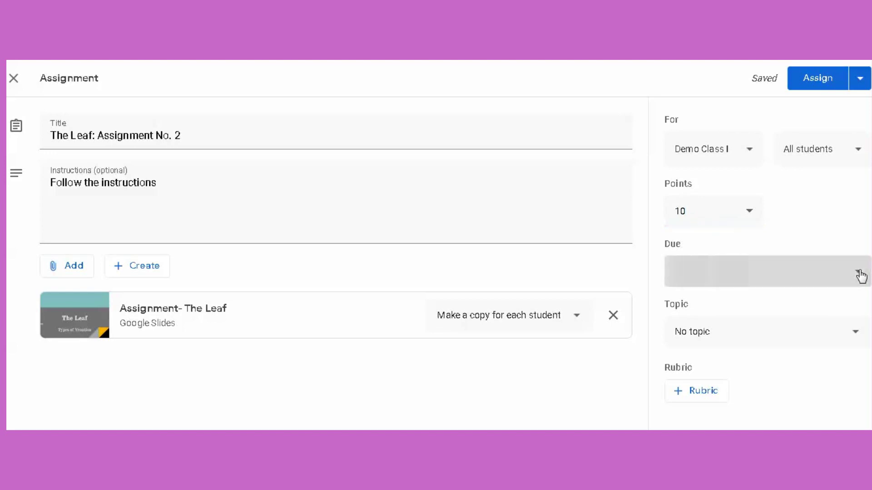
click(857, 336)
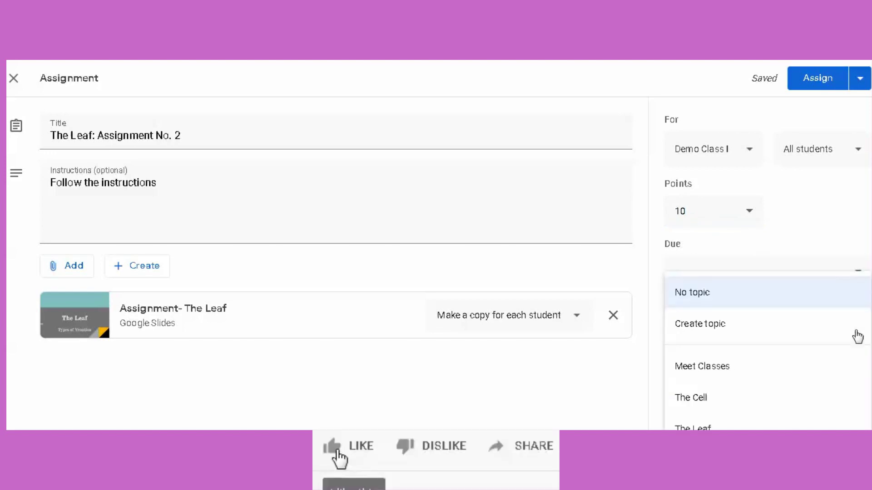
click(699, 425)
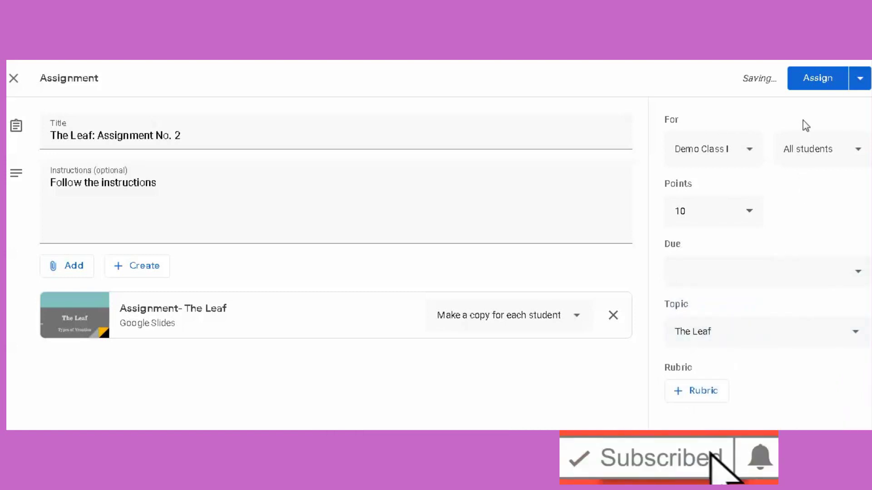
click(804, 84)
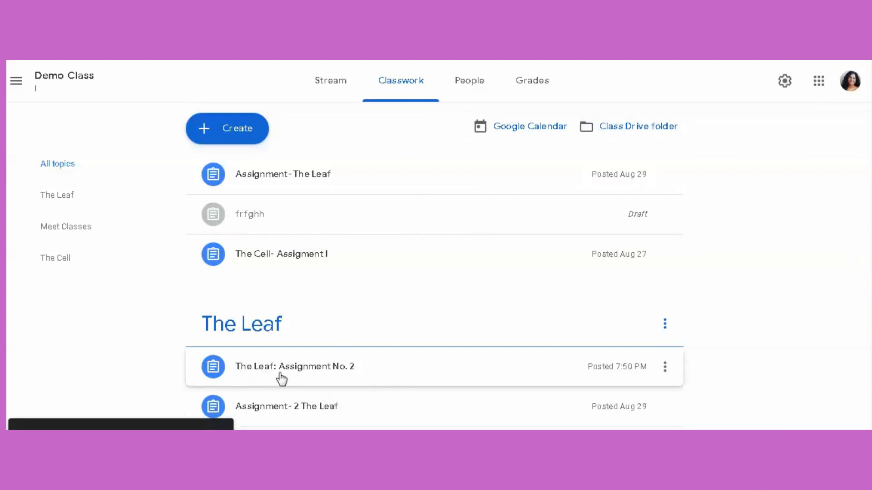
Step: Open "Assignment- 2 The Leaf" from the student's class stream and open the student's own Google Slides copy
click(318, 406)
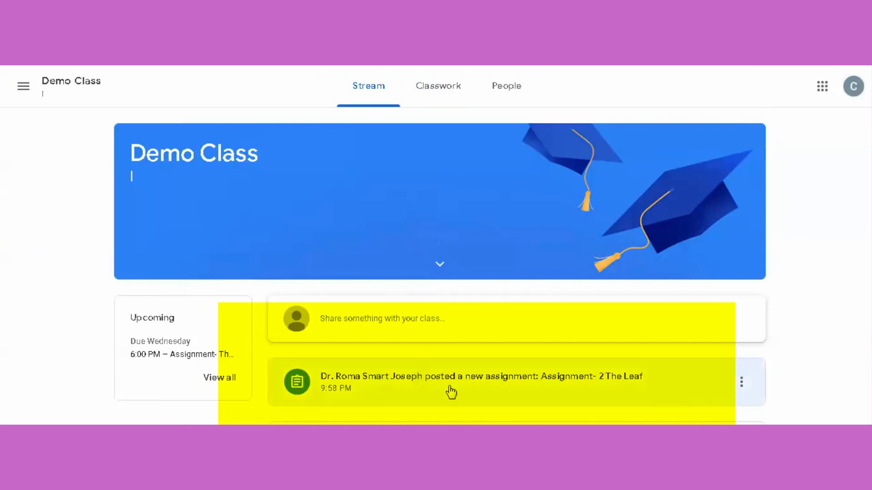
click(581, 380)
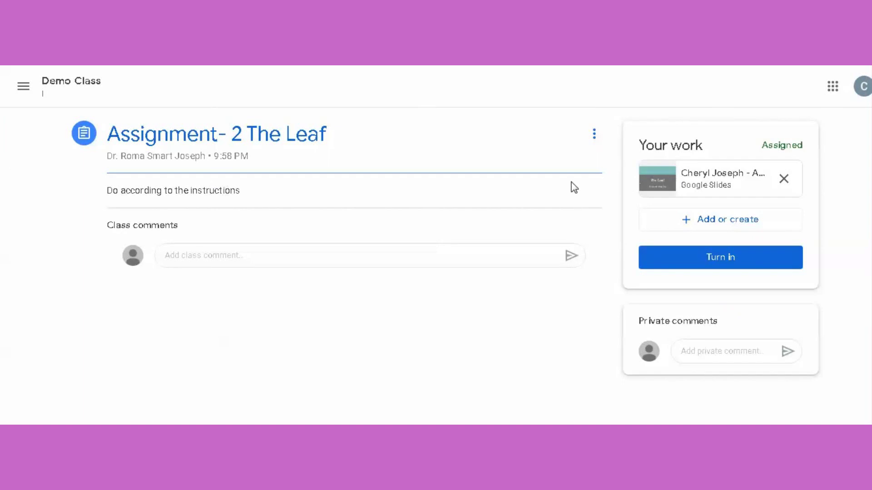
click(711, 177)
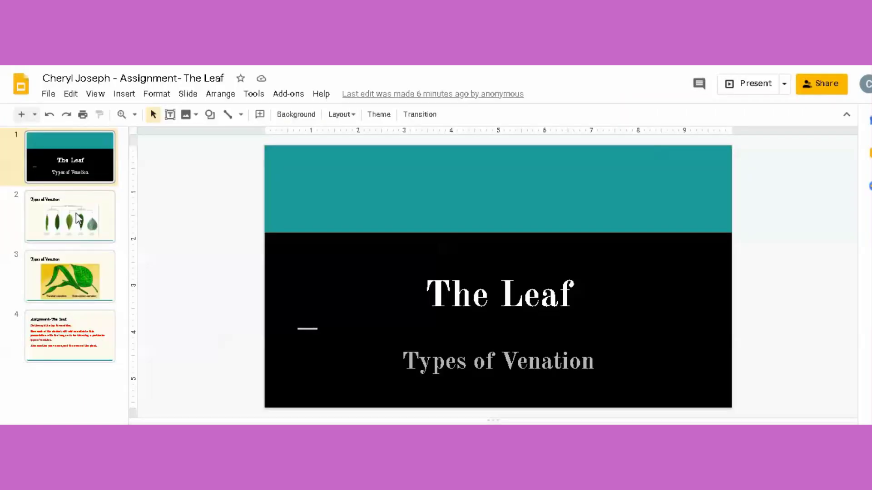
Step: Read through slides 2 to 4 of the presentation, covering the types of venation and the assignment instructions
click(79, 220)
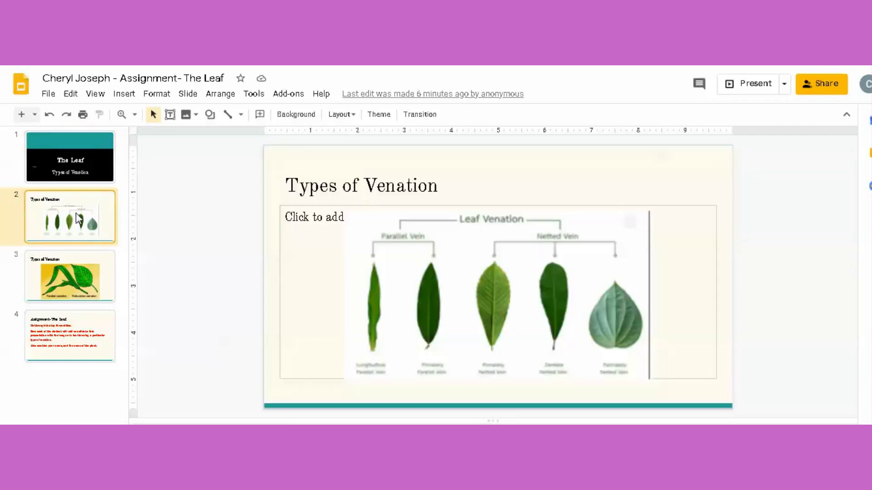
click(61, 281)
click(63, 333)
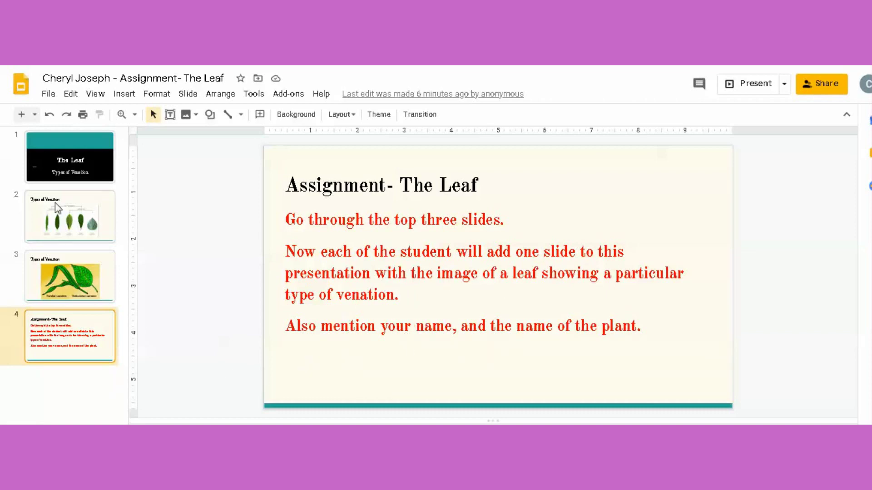
Step: Add a new slide after the assignment instructions and enter "Image of A leaf" as its title
click(21, 114)
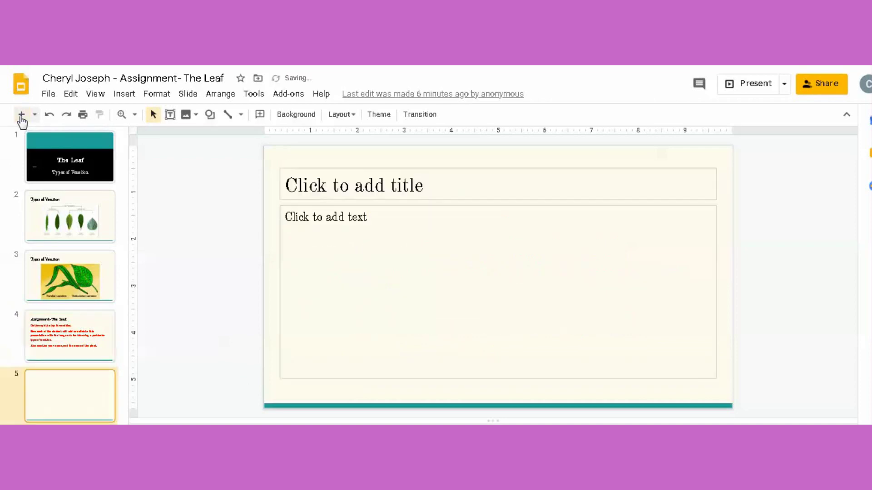
click(365, 190)
text(Ima)
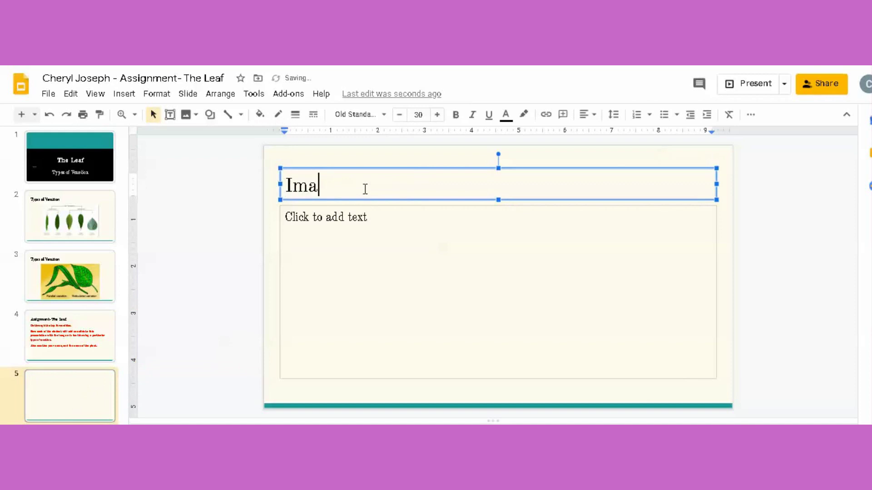
text(ge of A)
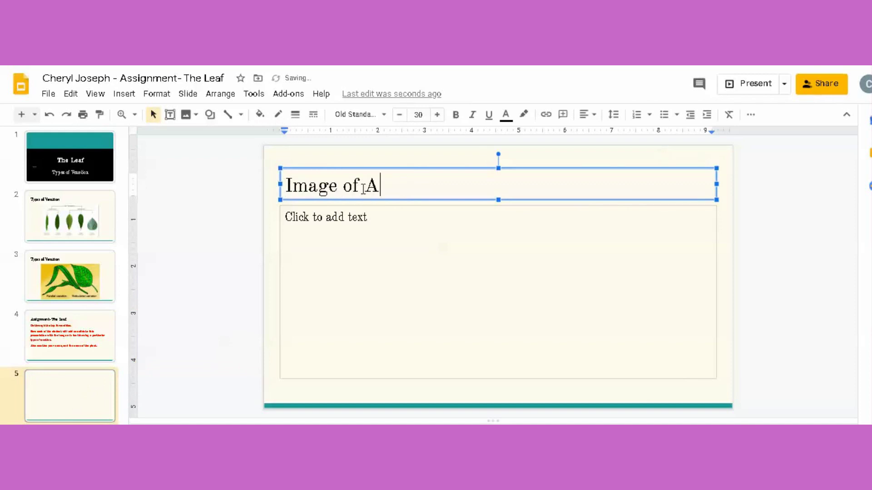
text( leaf)
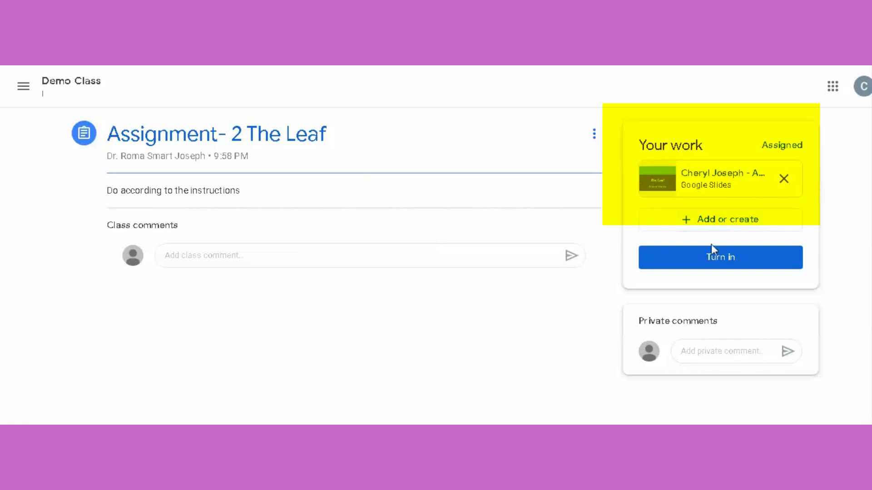
Step: Turn in the student's Slides copy for "Assignment- 2 The Leaf" and confirm the submission
click(715, 258)
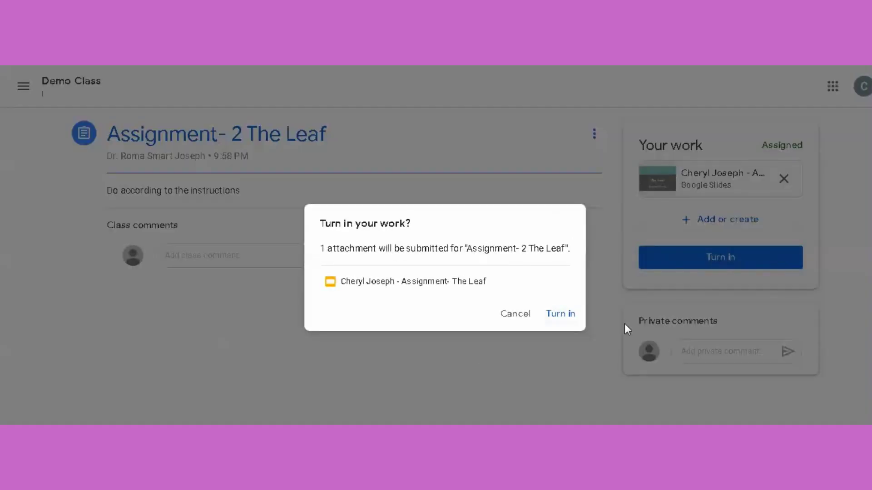
click(571, 316)
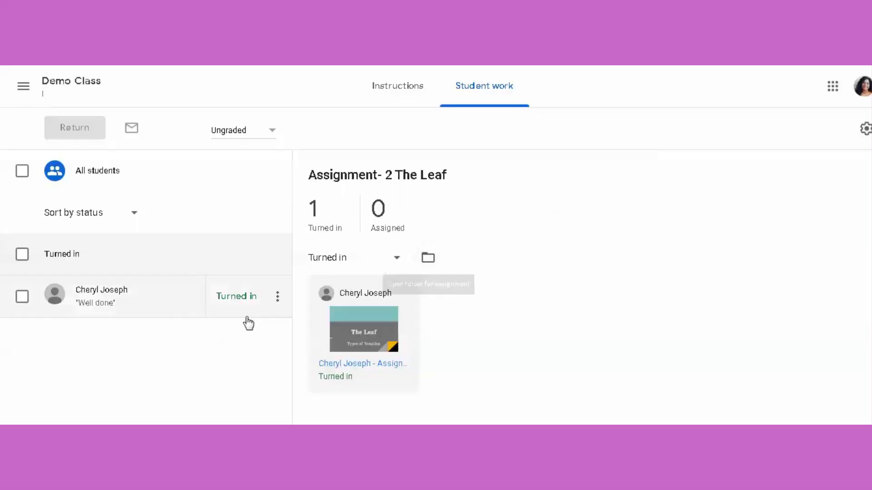
Step: Return the student's turned-in work for "Assignment- 2 The Leaf" from the teacher's account
click(277, 299)
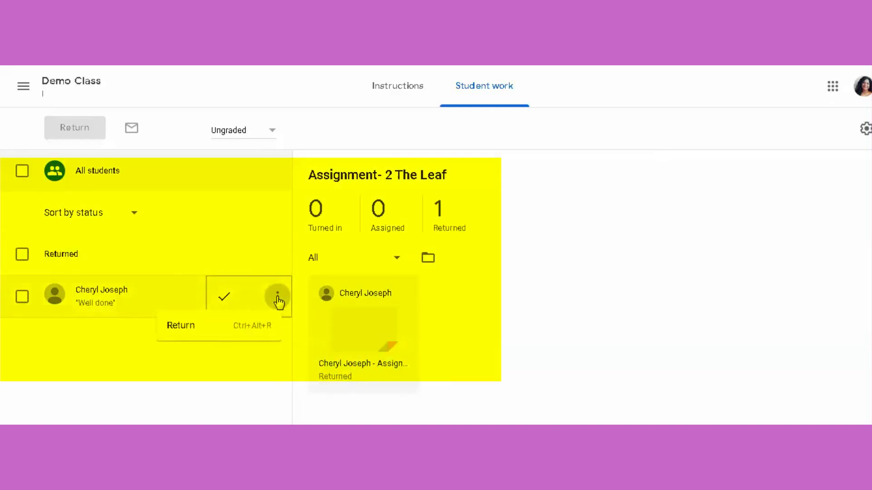
click(185, 334)
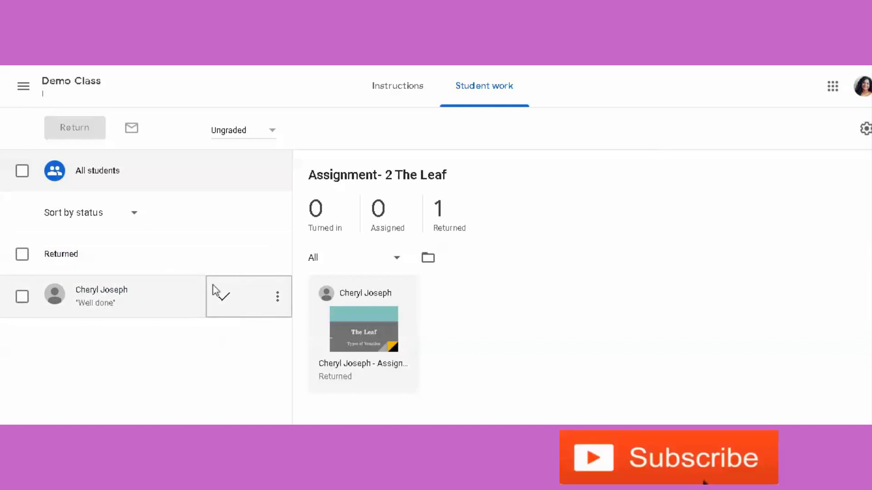
click(23, 171)
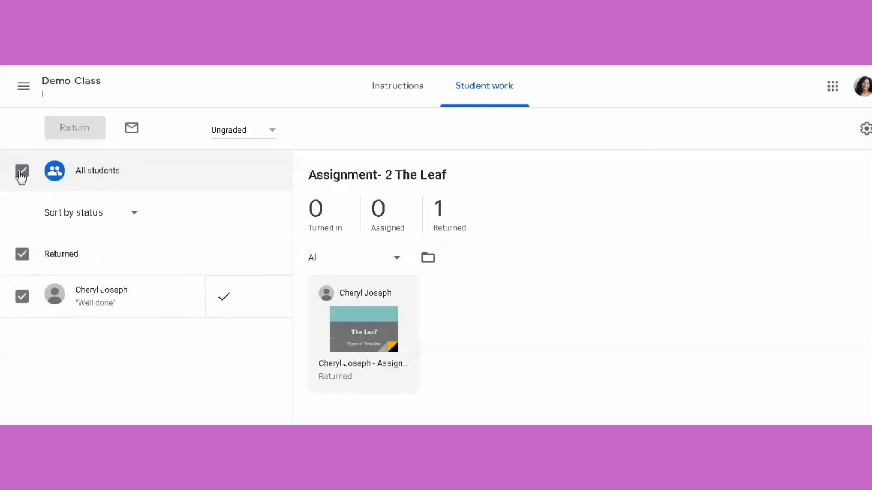
click(22, 175)
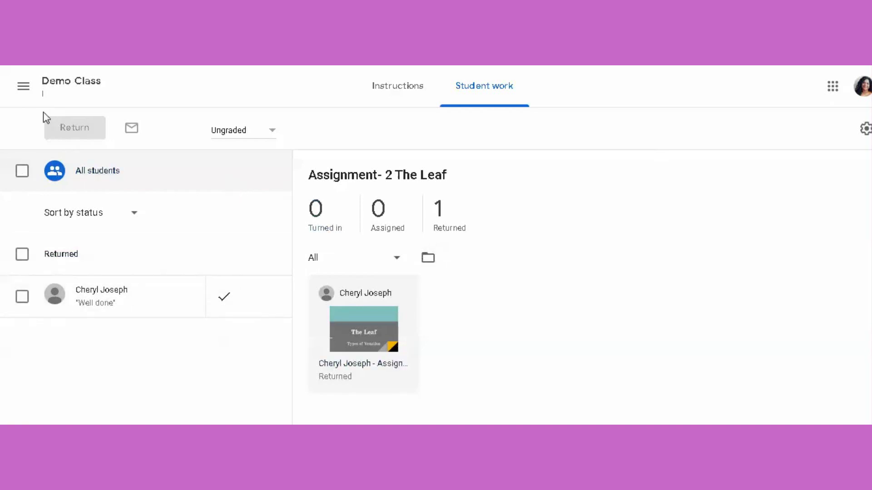
Step: Go back to the Demo Class classwork page and open the choices for creating a new classwork item
click(57, 83)
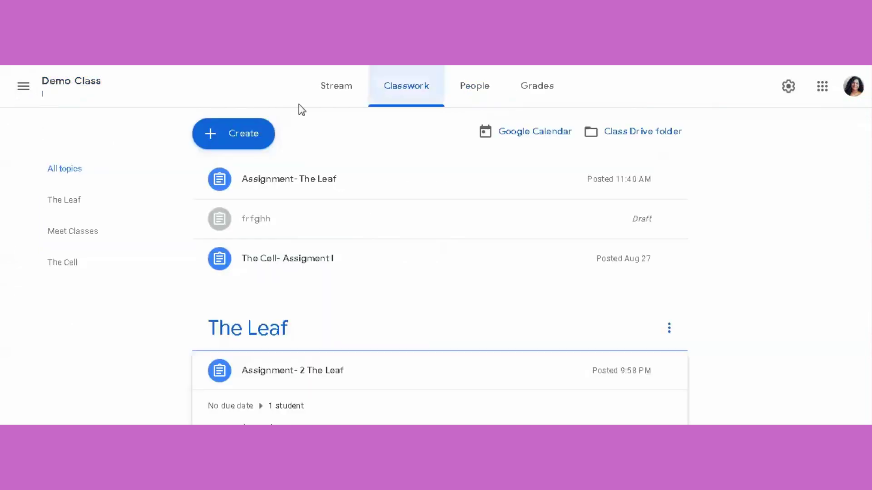
click(211, 142)
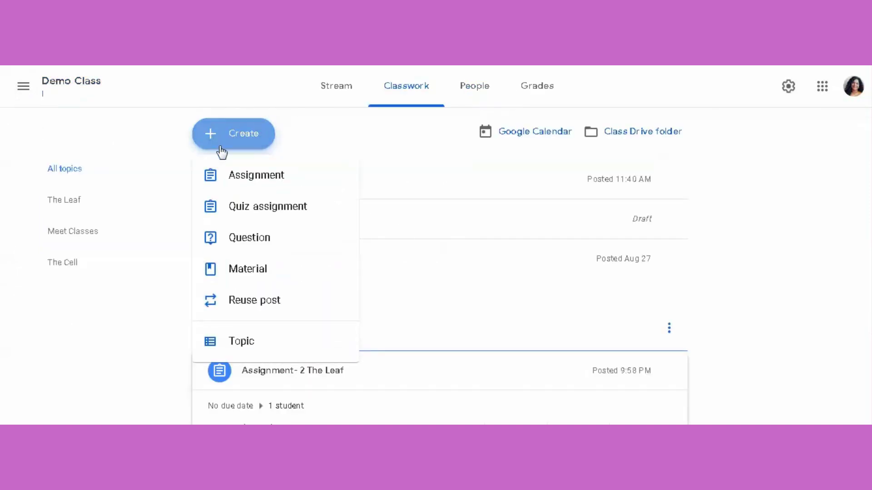